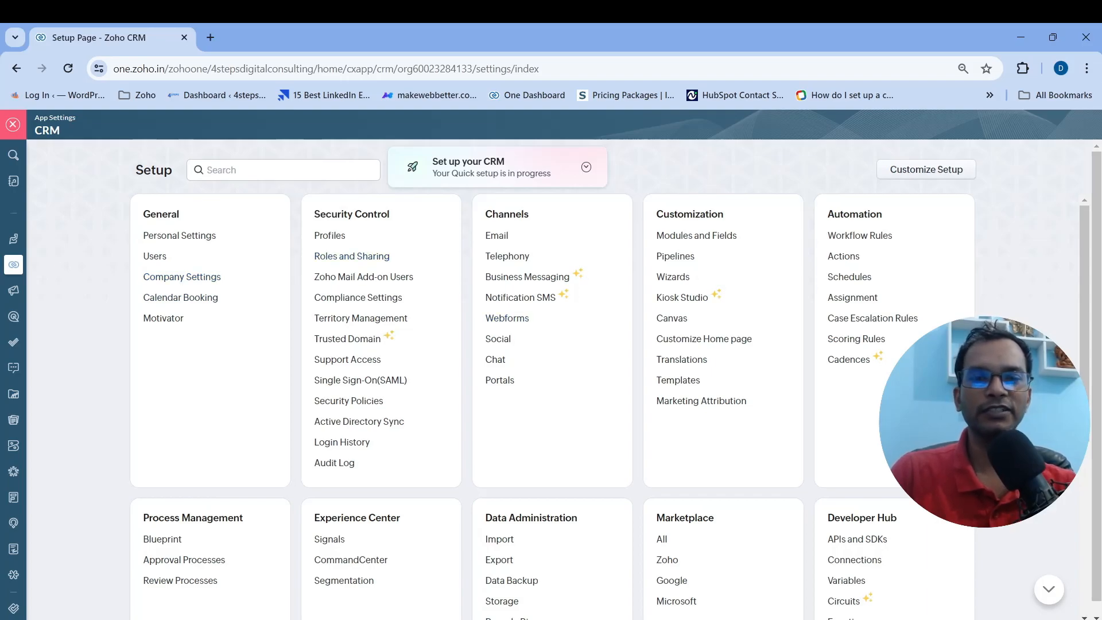
Step: Open the Blueprint settings under Process Management in the CRM setup
scroll(551, 402, down, 3)
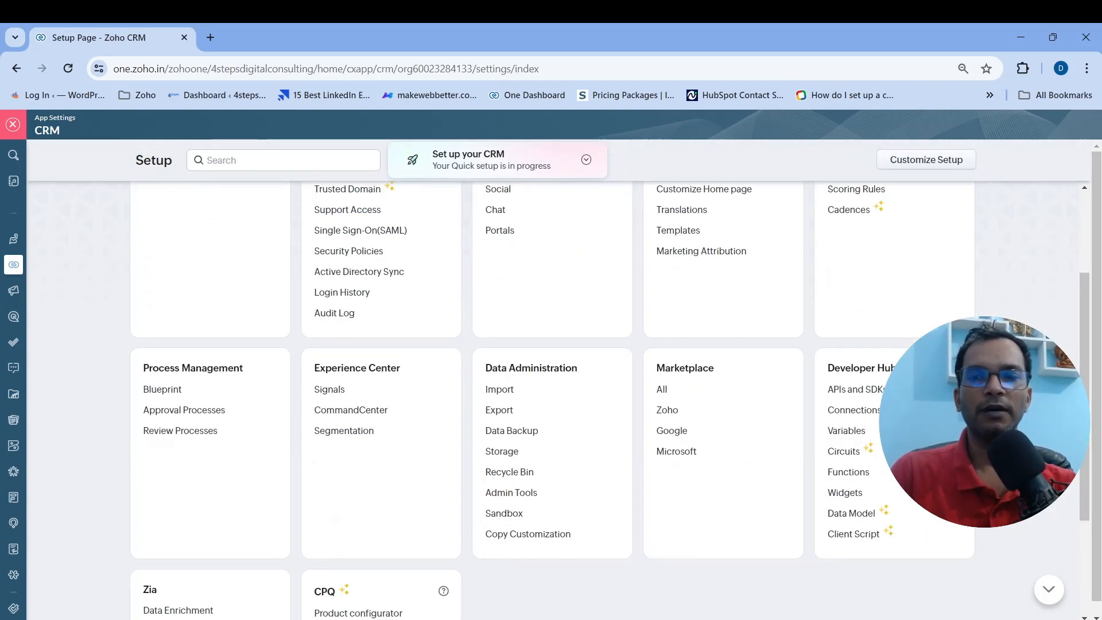
scroll(551, 401, up, 3)
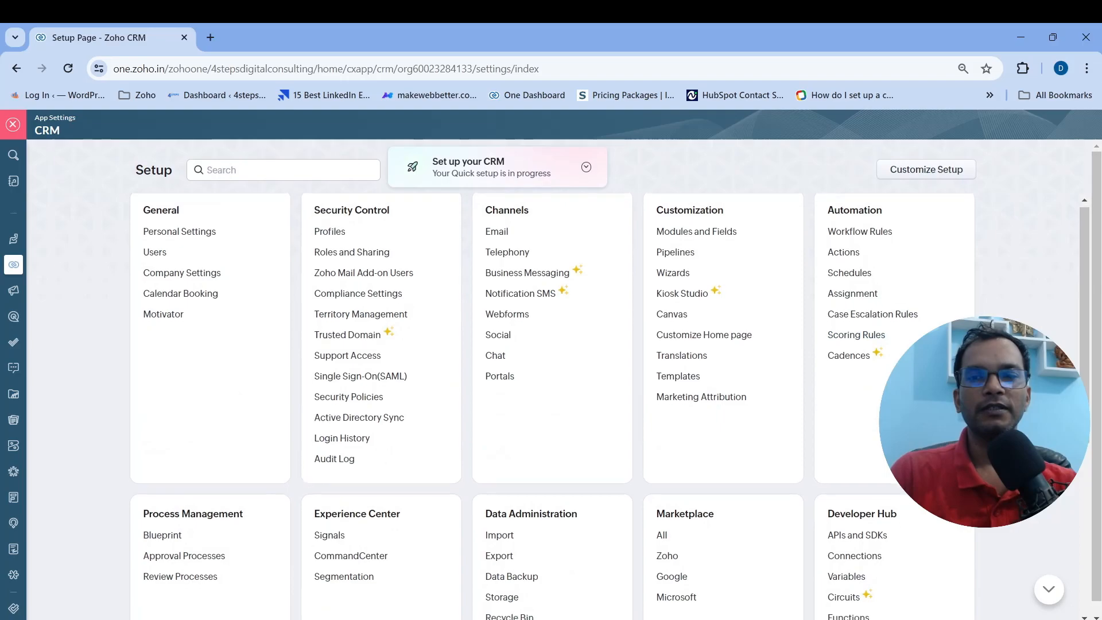
scroll(551, 378, down, 3)
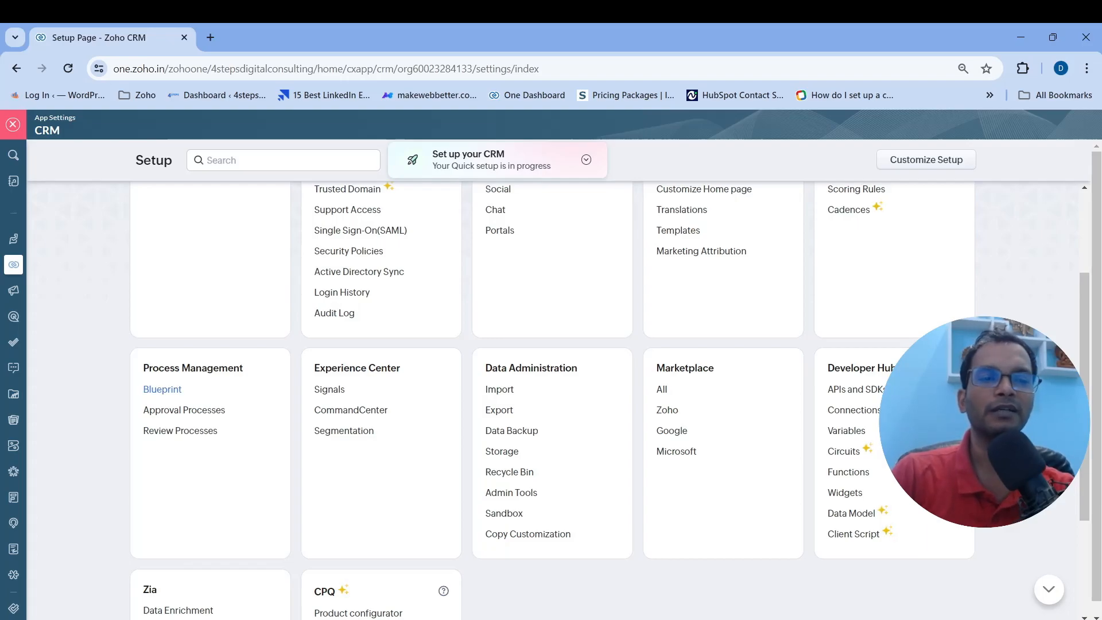
click(163, 389)
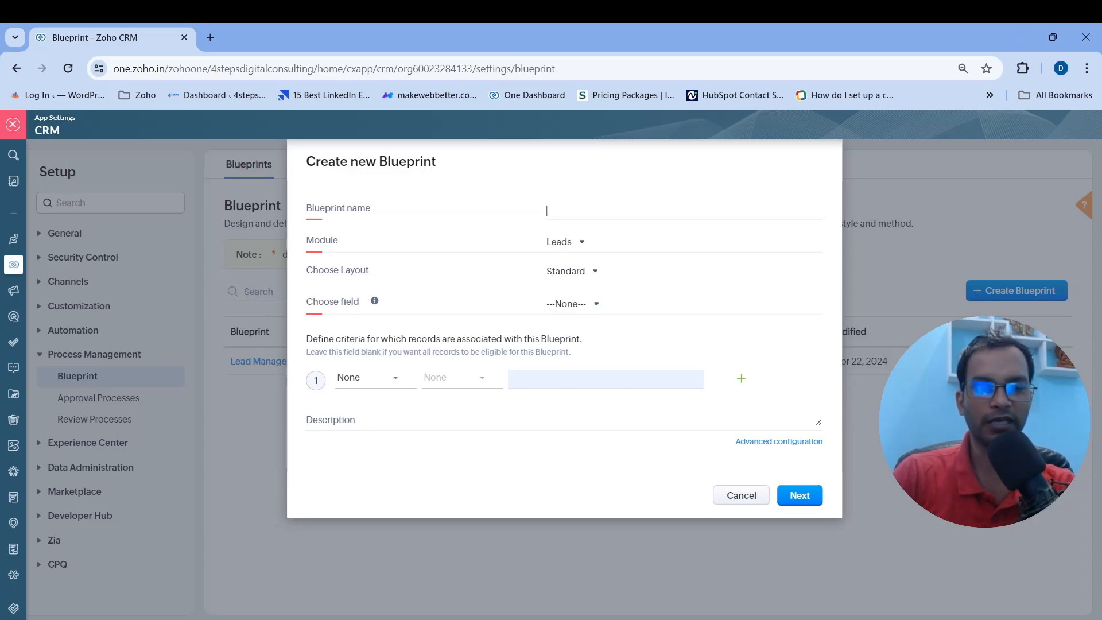
text(test)
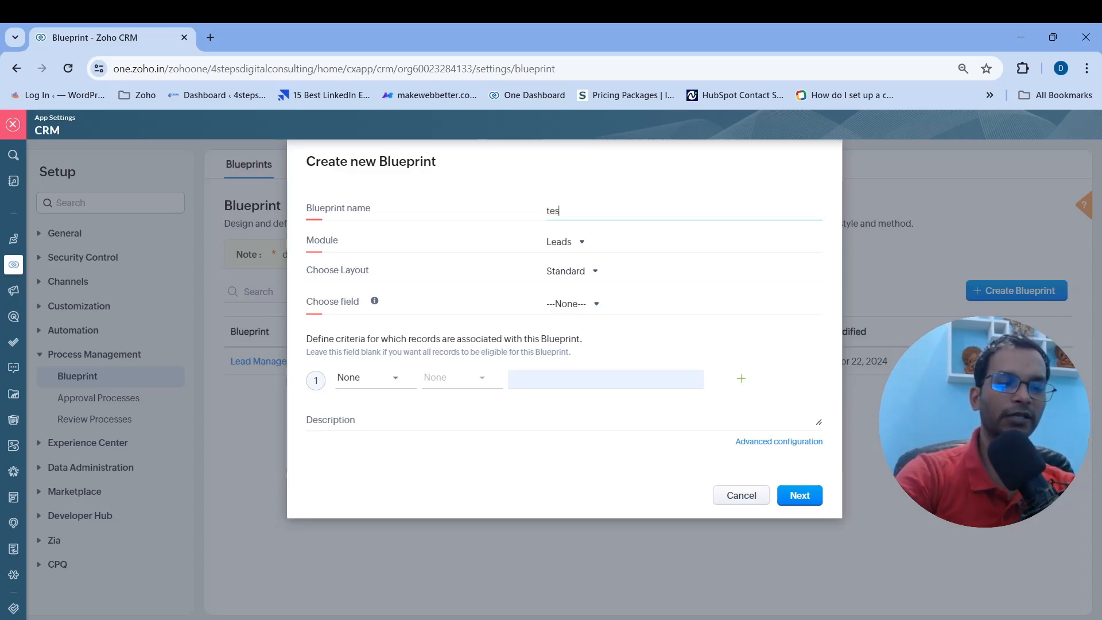
key(BackSpace)
key(BackSpace)
key(BackSpace)
key(BackSpace)
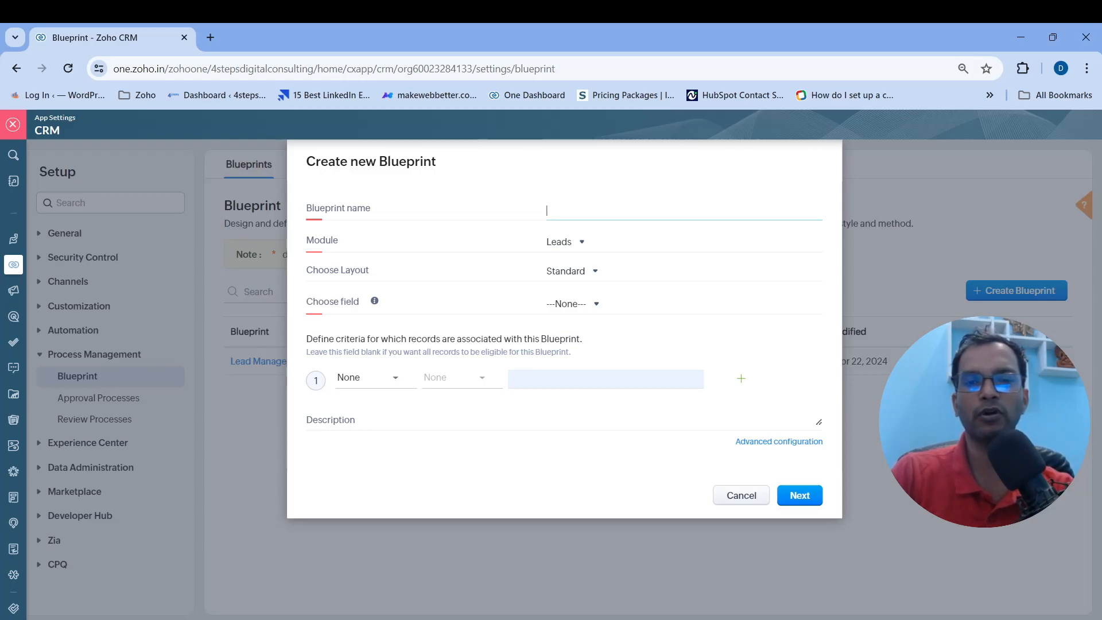
Step: Look through the modules available for the new blueprint, leaving Leads selected
click(566, 243)
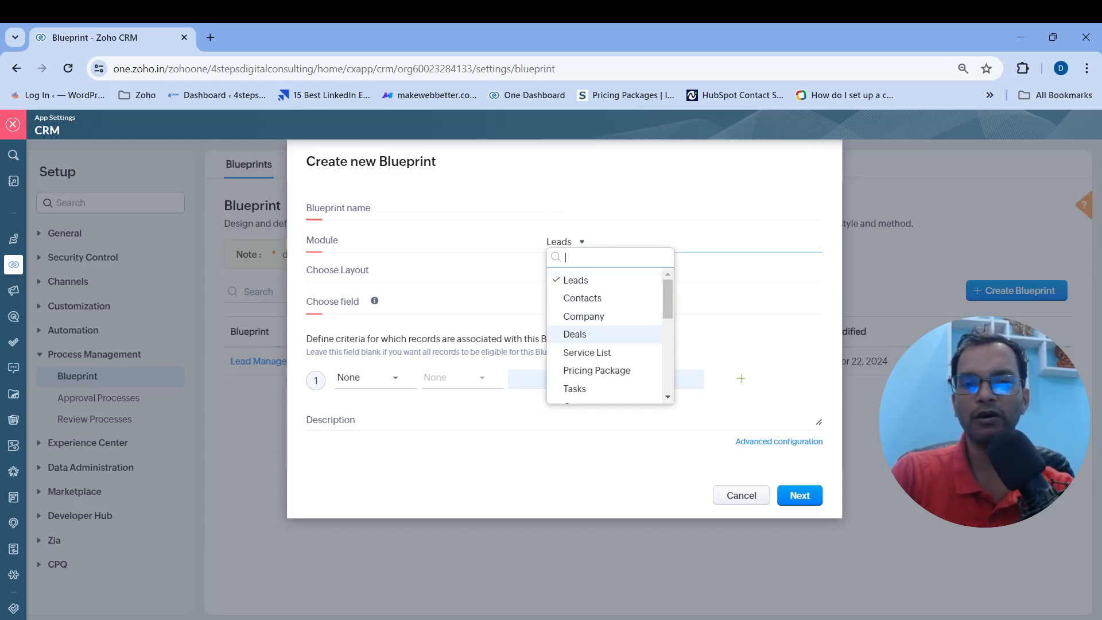
scroll(604, 376, down, 4)
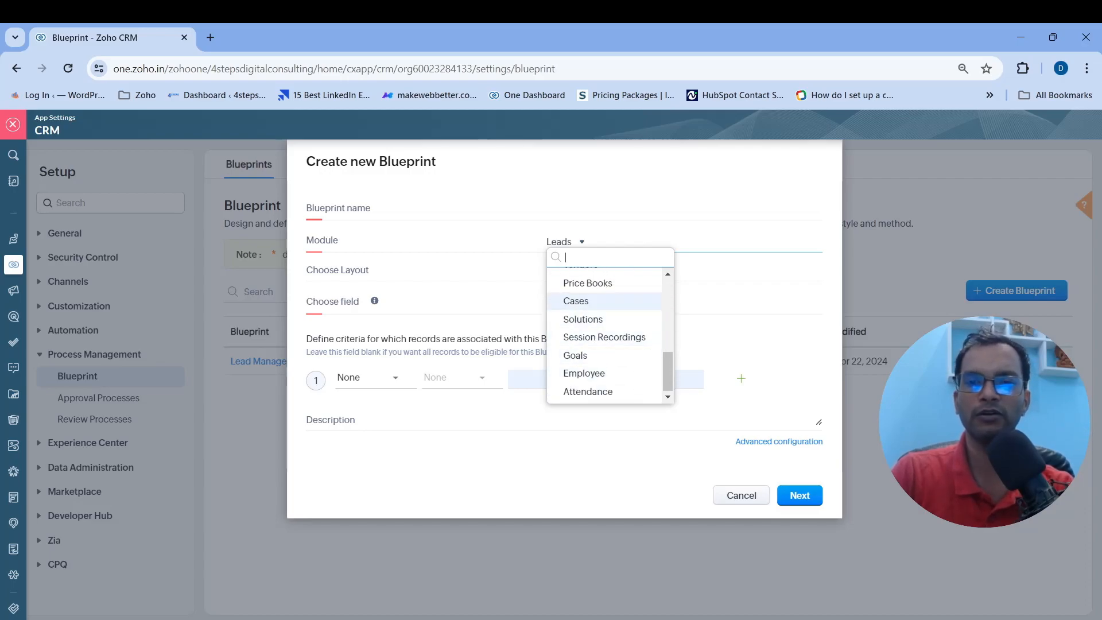
click(566, 242)
click(566, 242)
click(566, 243)
click(566, 242)
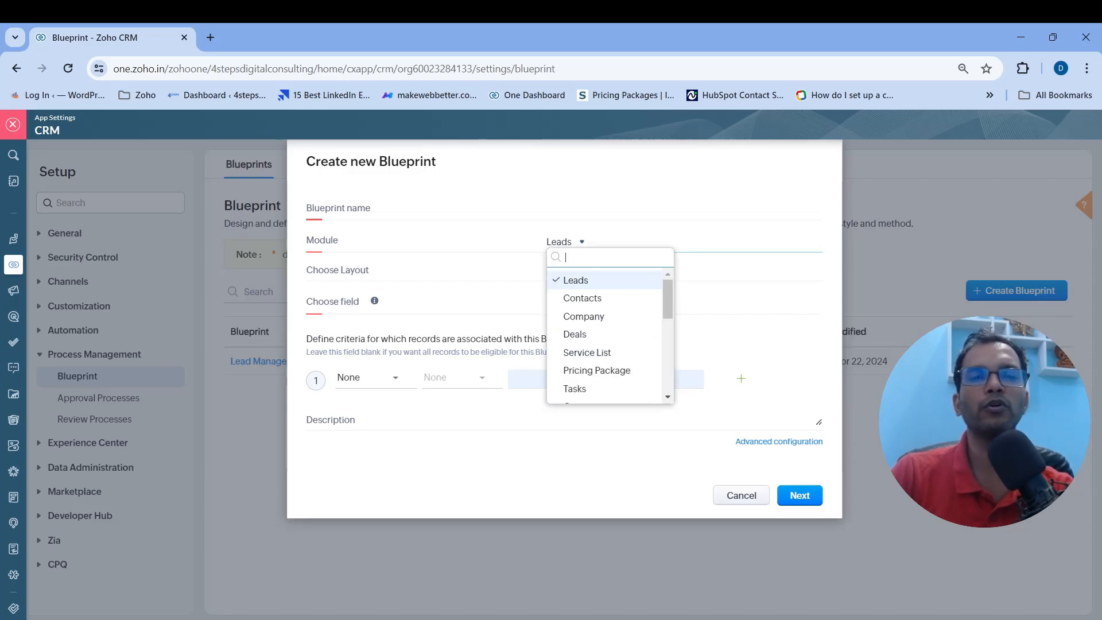
click(566, 242)
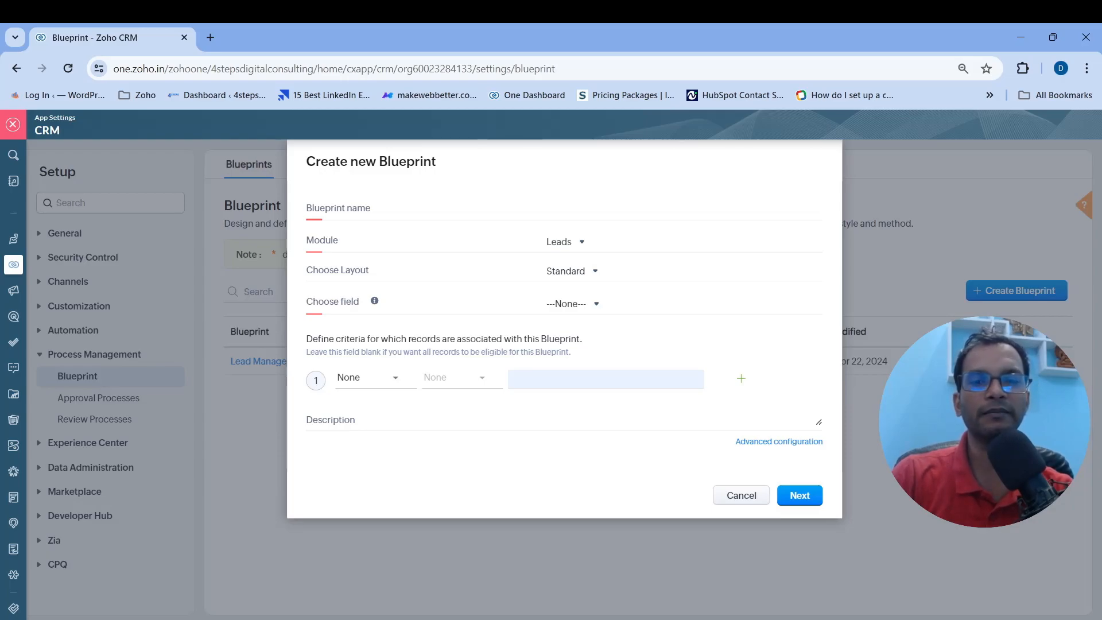
Step: Choose Lead Status as the blueprint field, try to continue without a name, and cancel the new blueprint
click(568, 304)
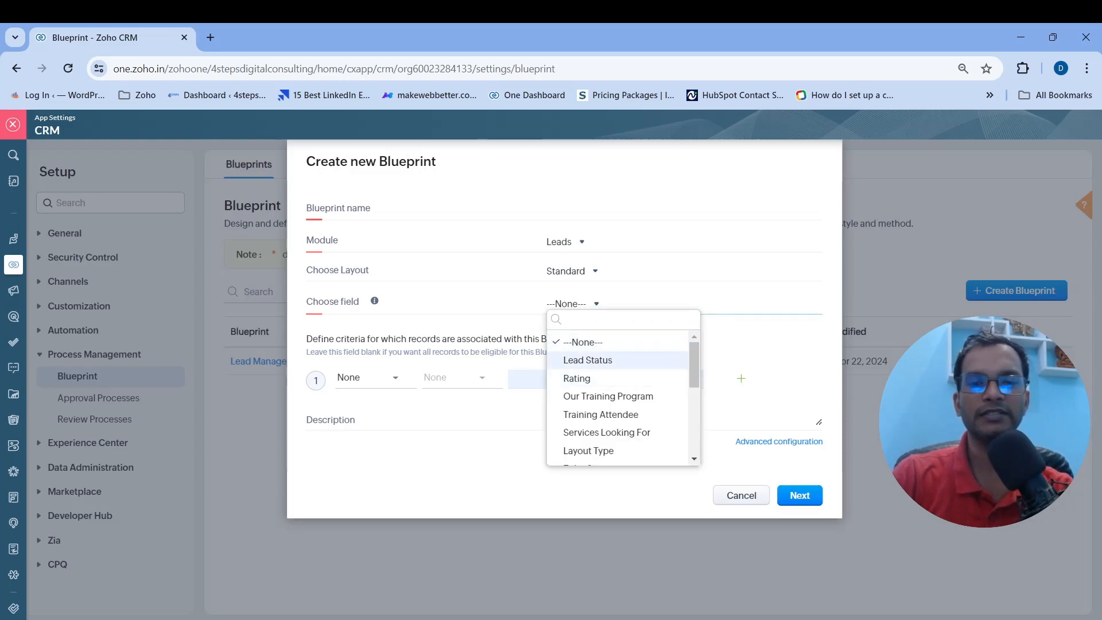
click(588, 360)
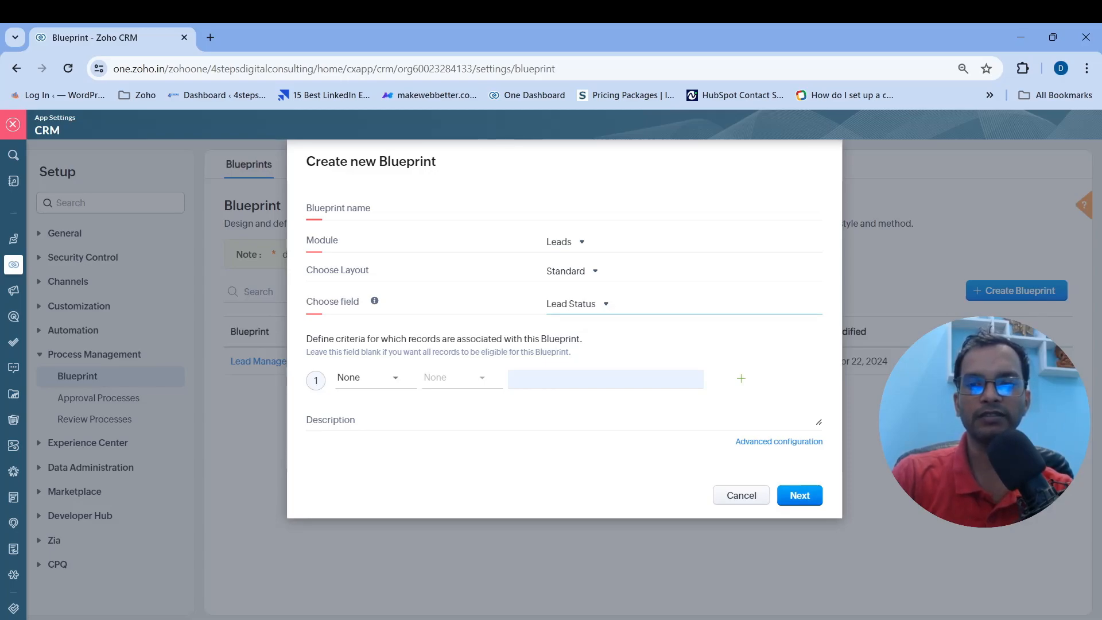
key(Return)
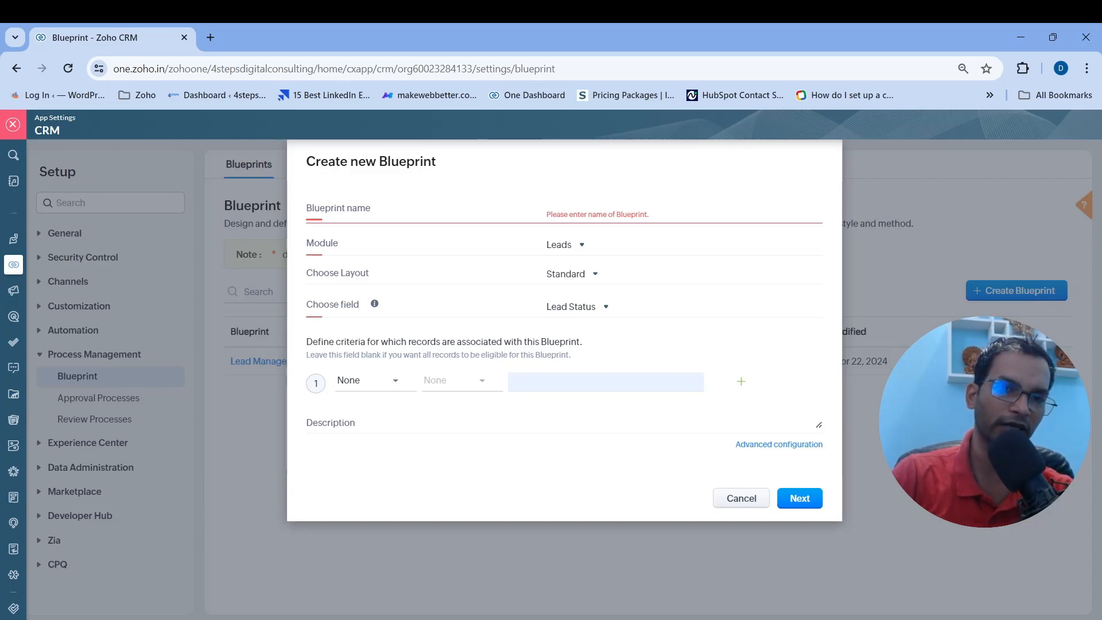
click(741, 497)
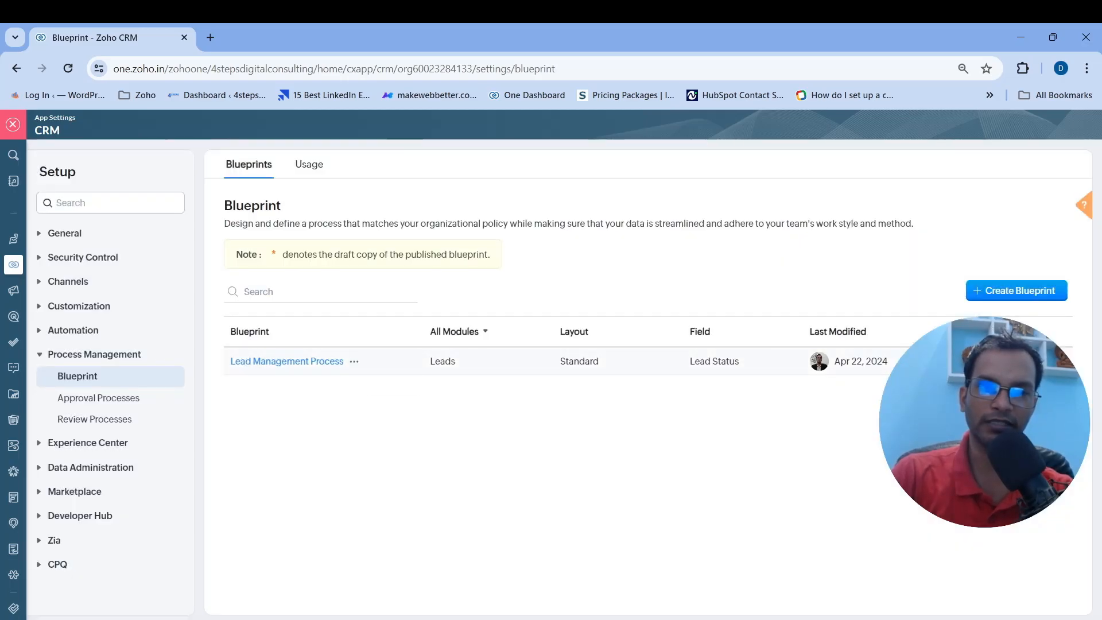
Step: Open the Lead Management Process blueprint and review the Before, During and After settings of its Send link to New Lead transition
click(286, 361)
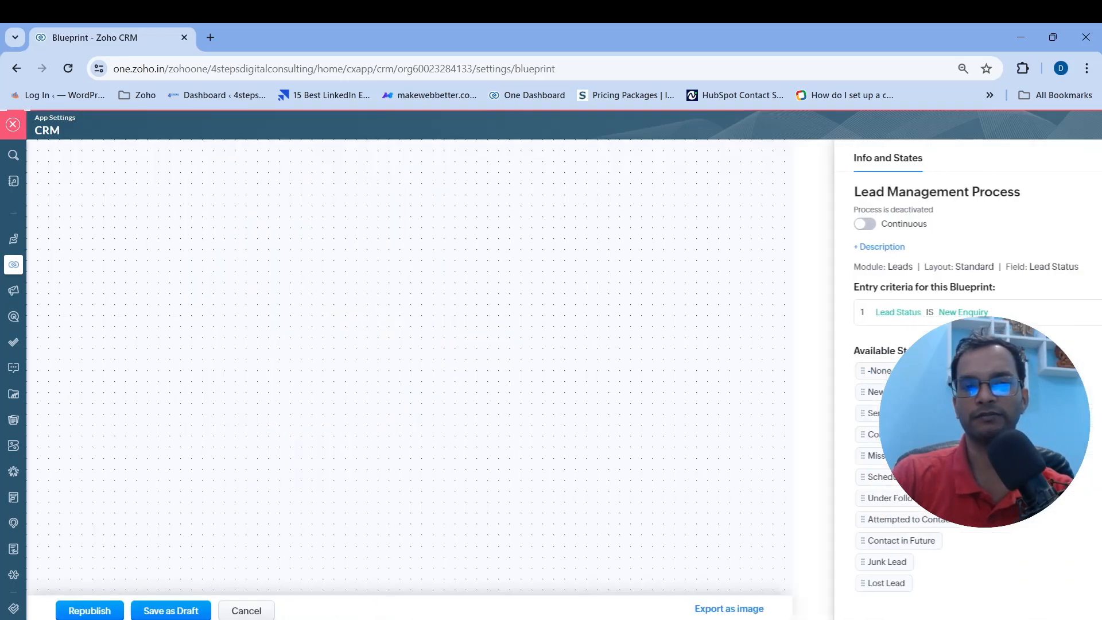
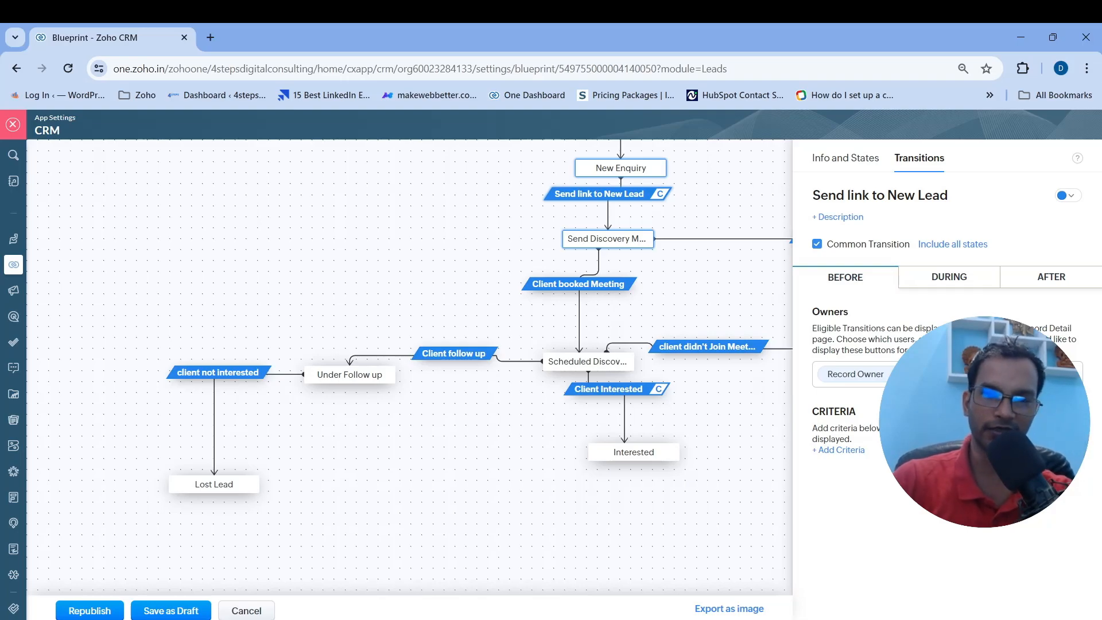
mouse_move(891, 374)
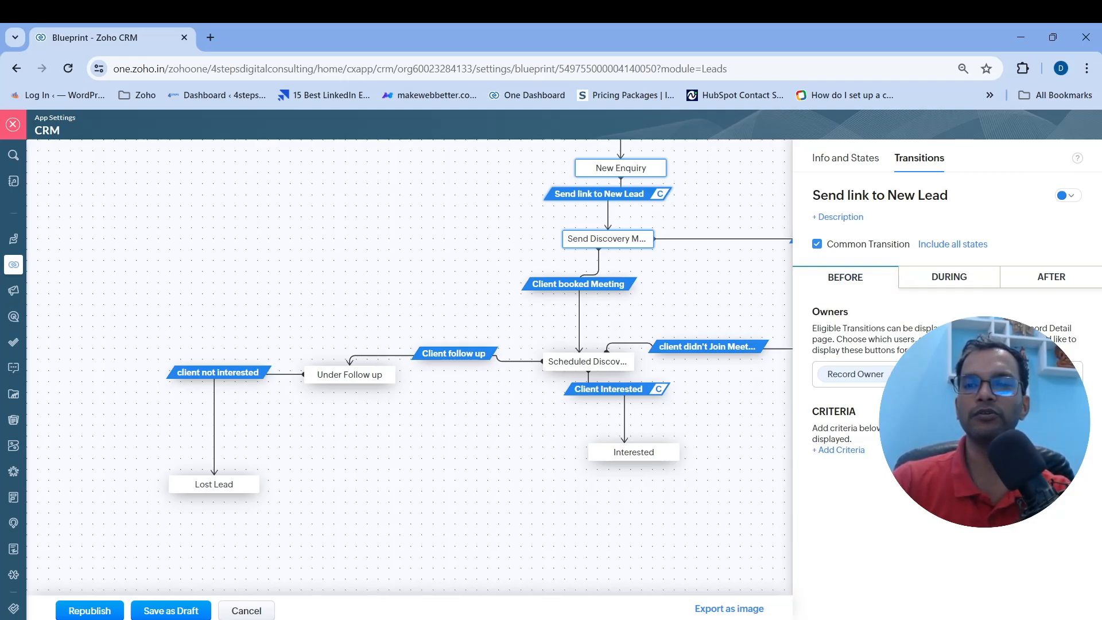
click(949, 277)
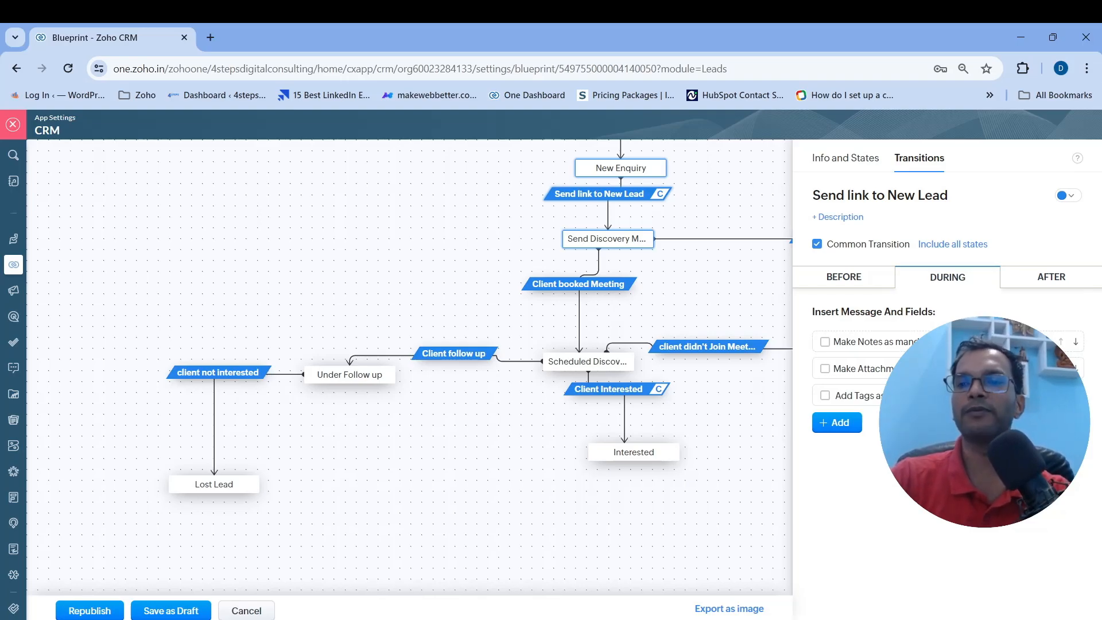
click(1052, 277)
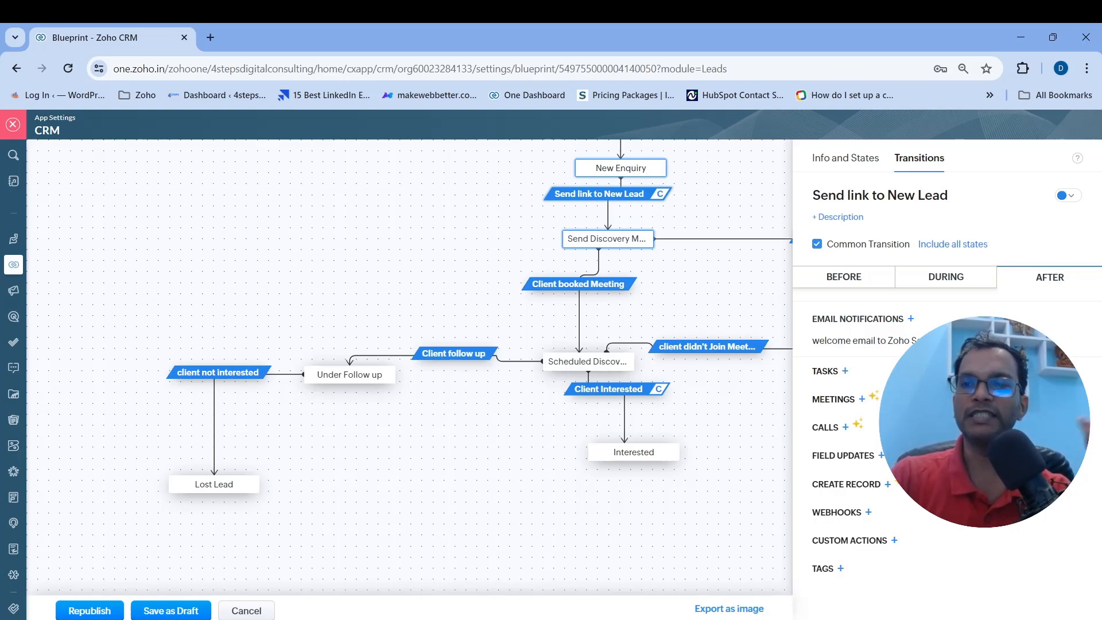
Step: Open CRM in a separate browser tab and reopen the blueprint list in the original setup tab
mouse_move(14, 290)
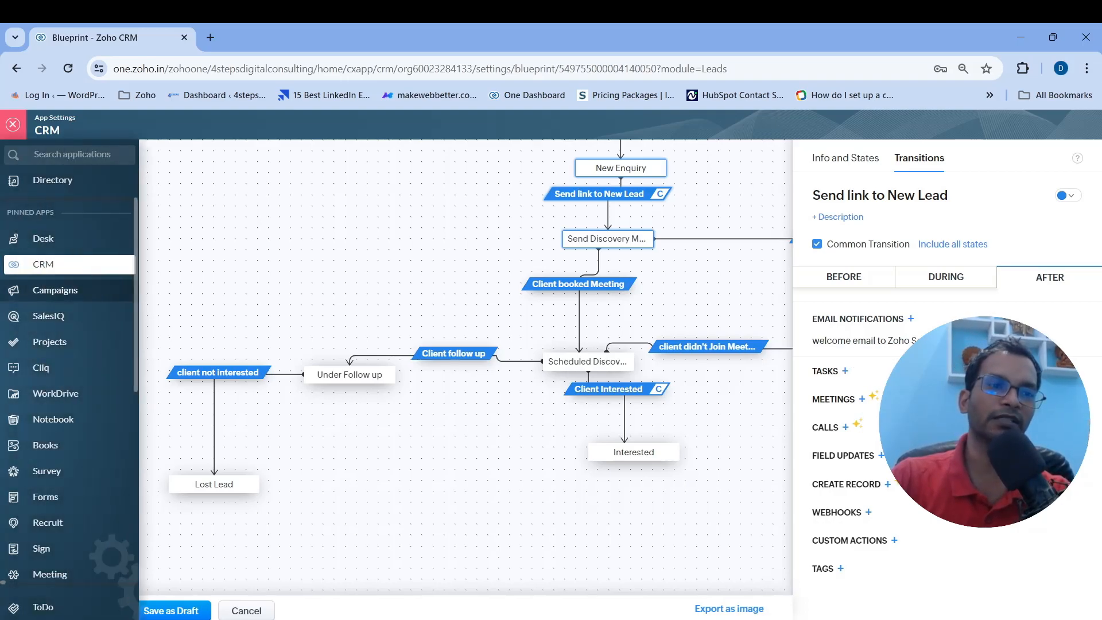
right_click(69, 266)
click(115, 278)
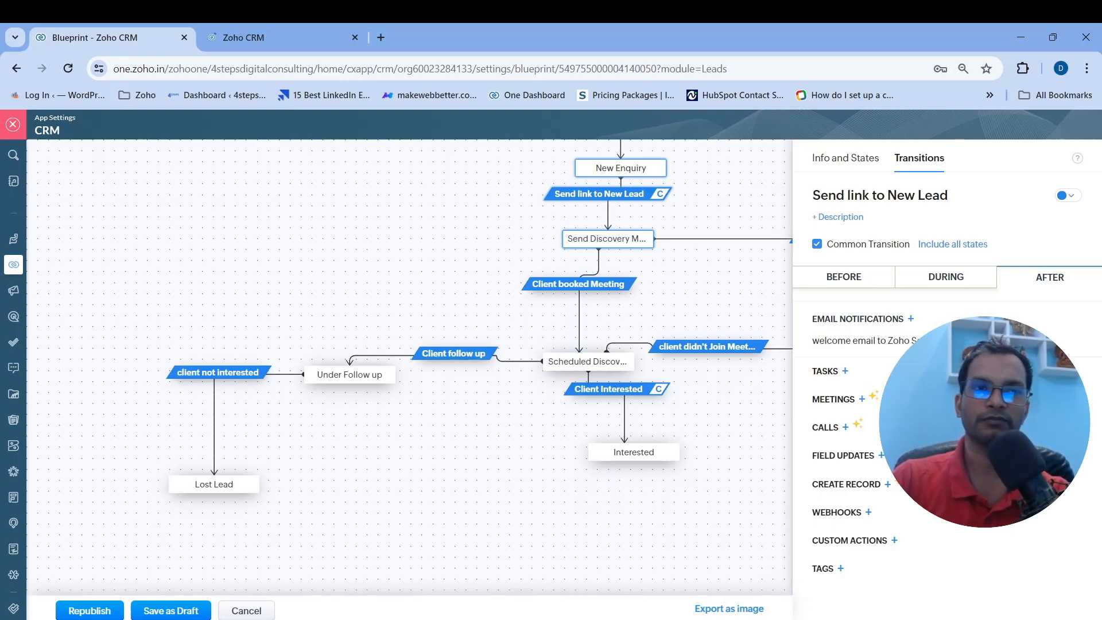
key(ctrl+Tab)
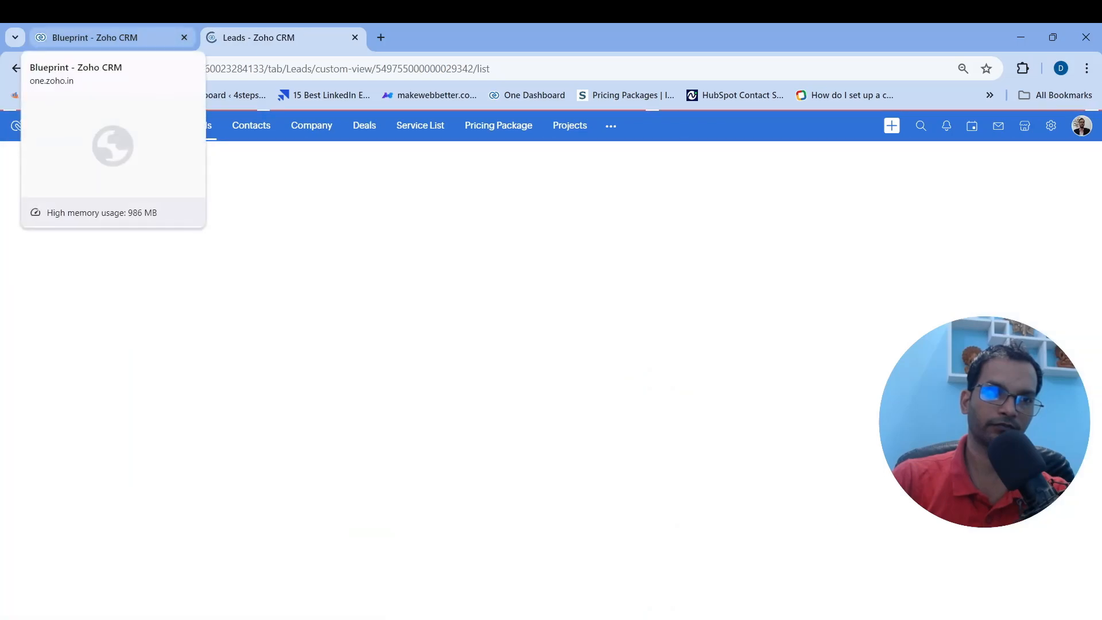
click(95, 37)
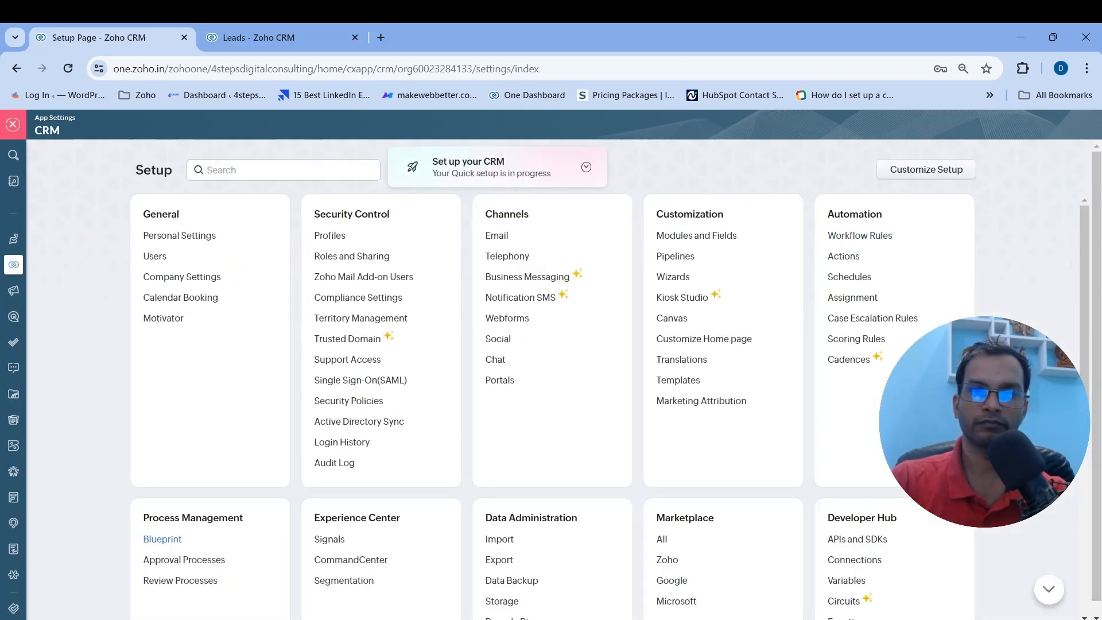
click(162, 539)
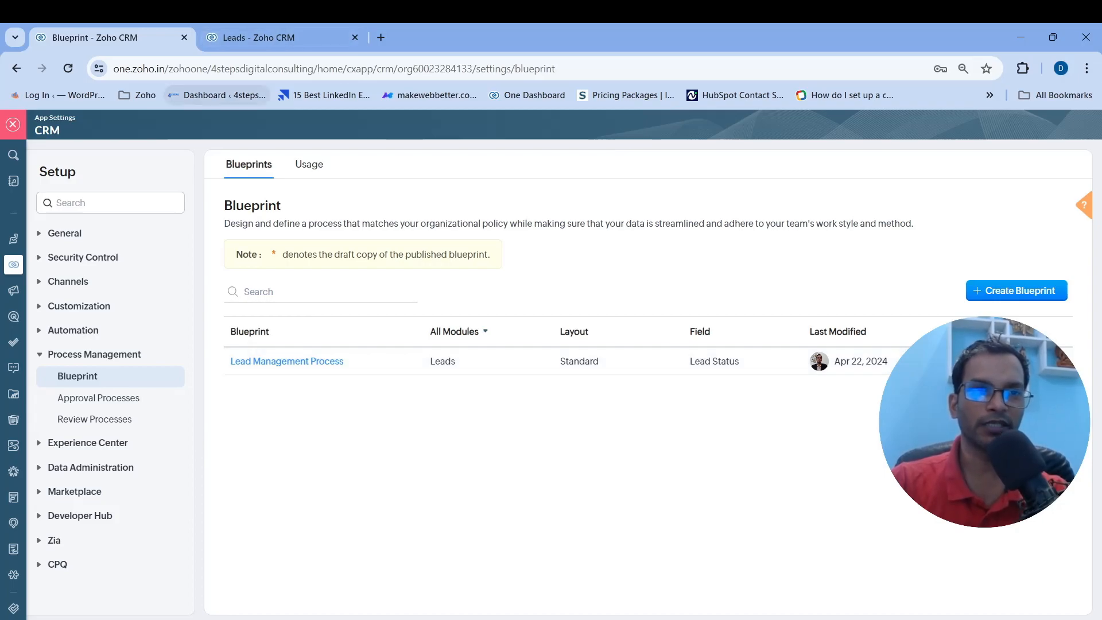
Step: Refresh the All Leads list in the other tab and open the test lead with New Enquiry status
click(258, 37)
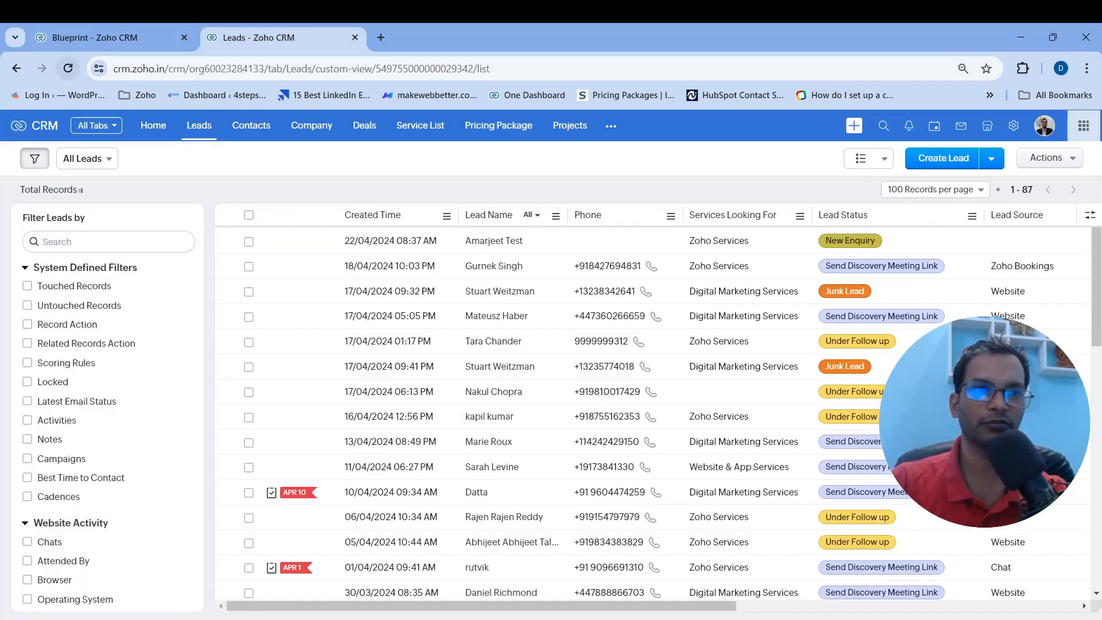
click(68, 68)
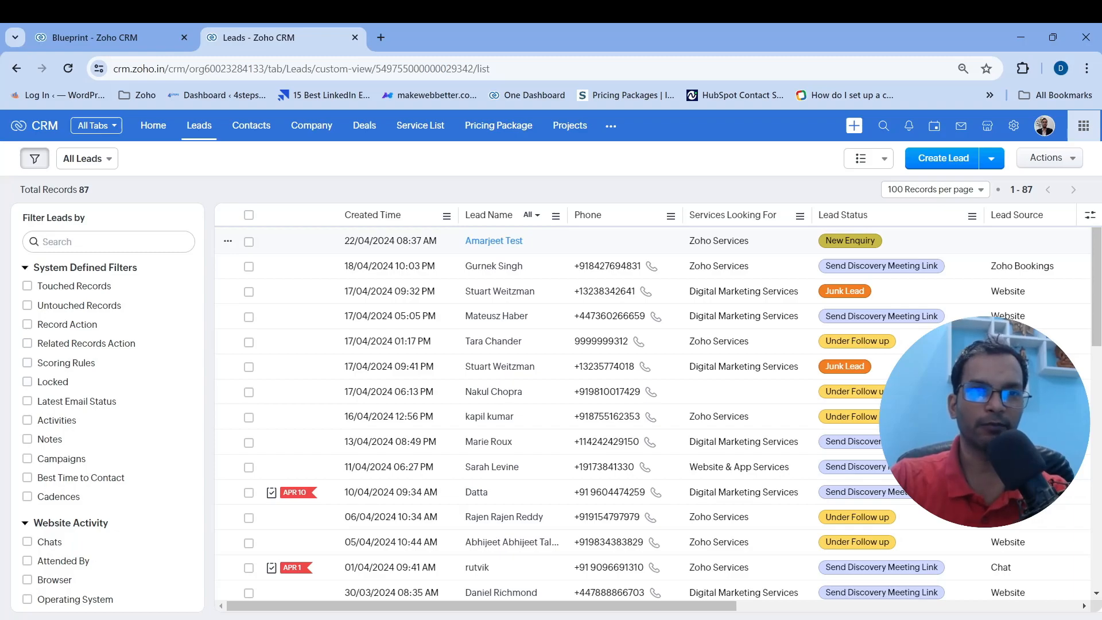
click(494, 241)
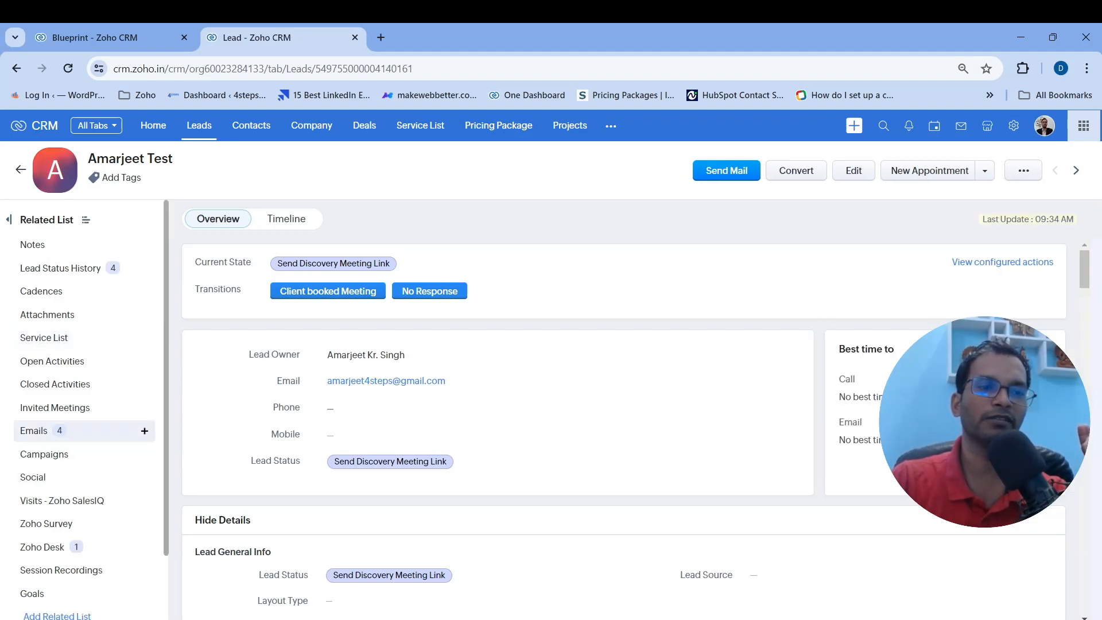
Step: Check the test lead's email history and its current blueprint state and transitions
click(34, 430)
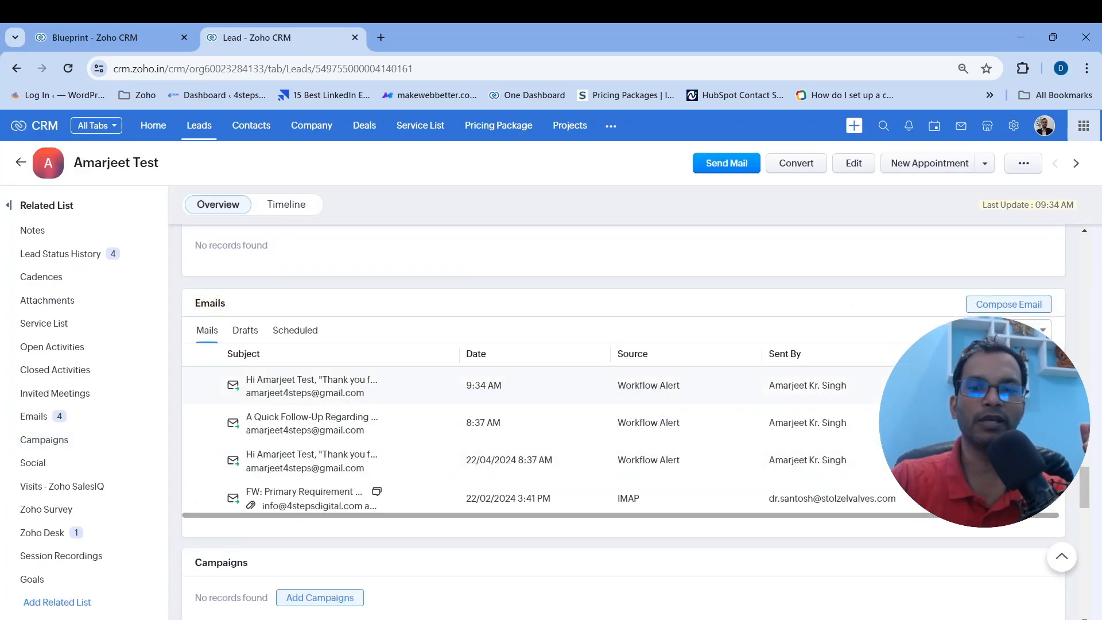
scroll(623, 402, up, 15)
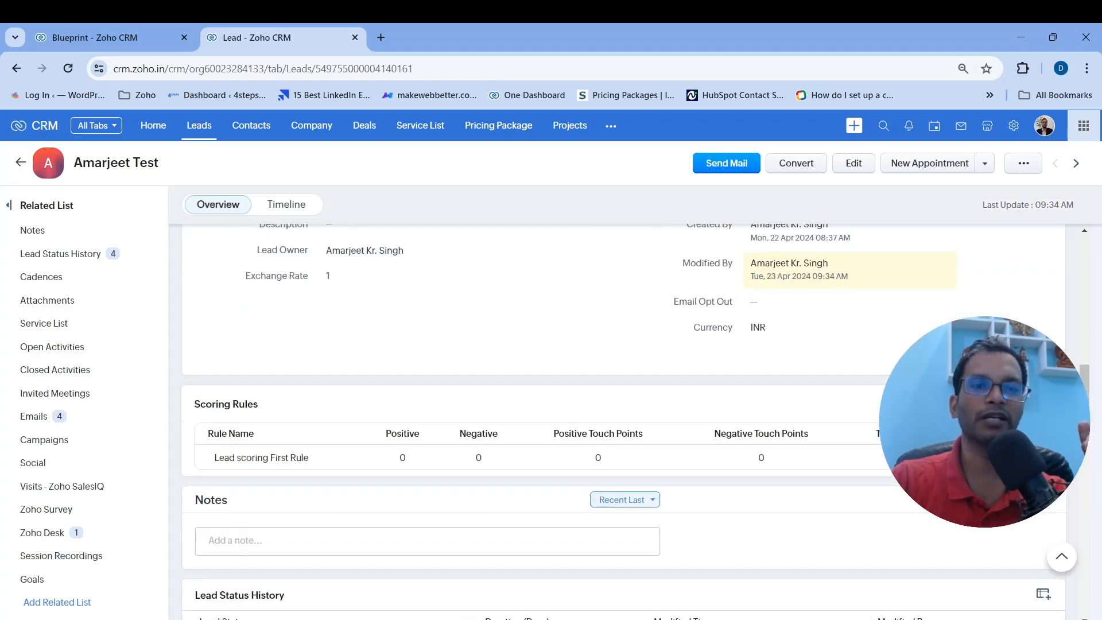
scroll(623, 402, up, 10)
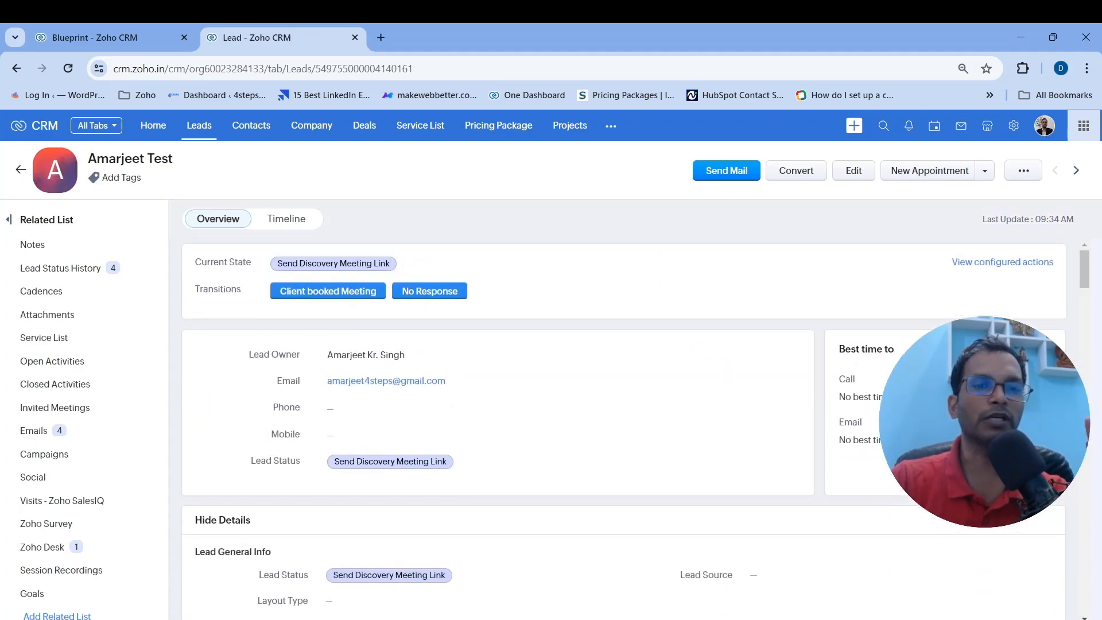